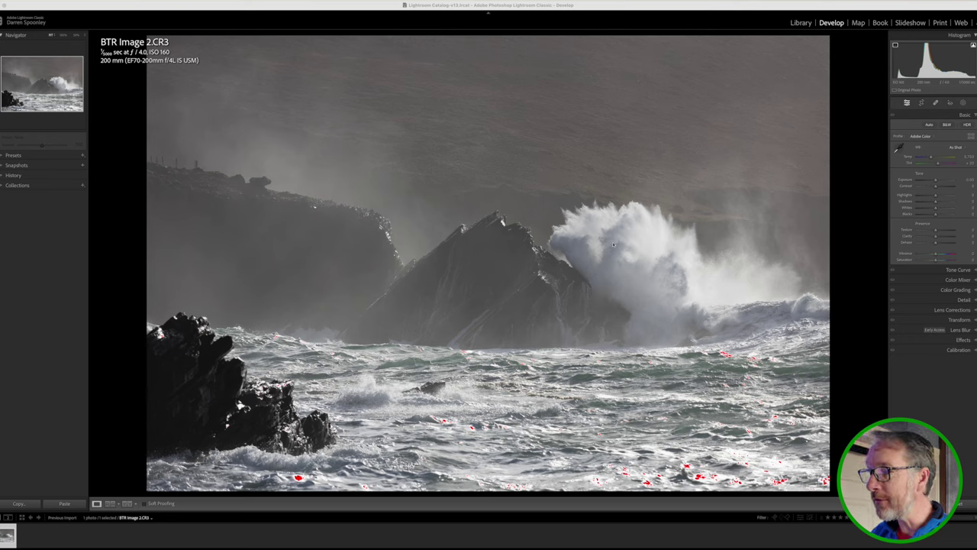
Step: Bring the Lightroom window into focus with BTR Image 2.CR3 open in Develop
click(550, 229)
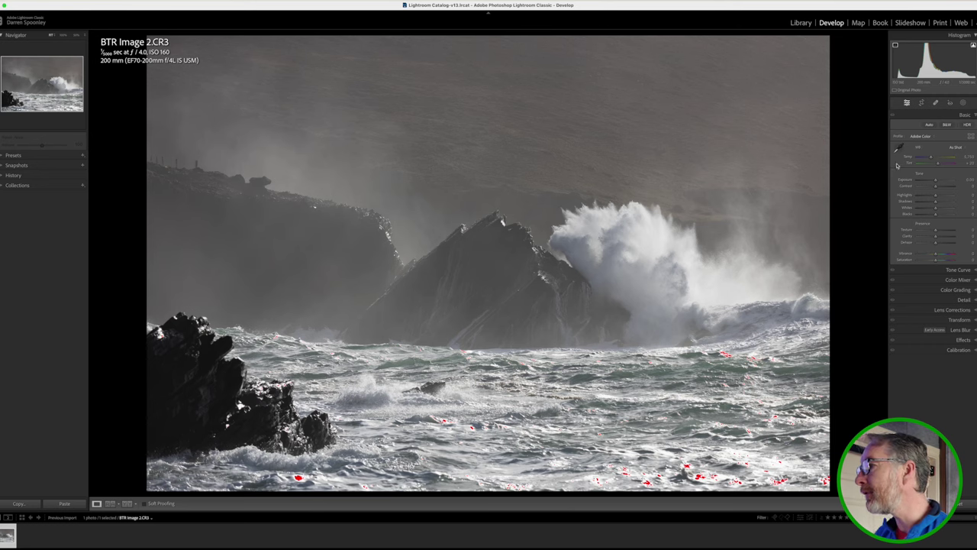
Step: Crop BTR Image 2.CR3 to frame the sea stack and crashing wave, excluding foreground rocks
click(922, 102)
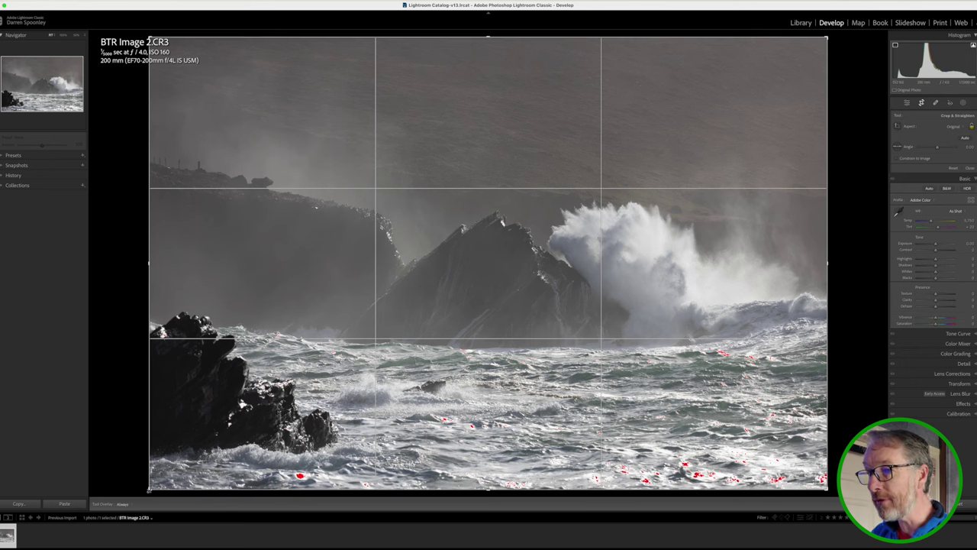
drag(155, 483, 223, 441)
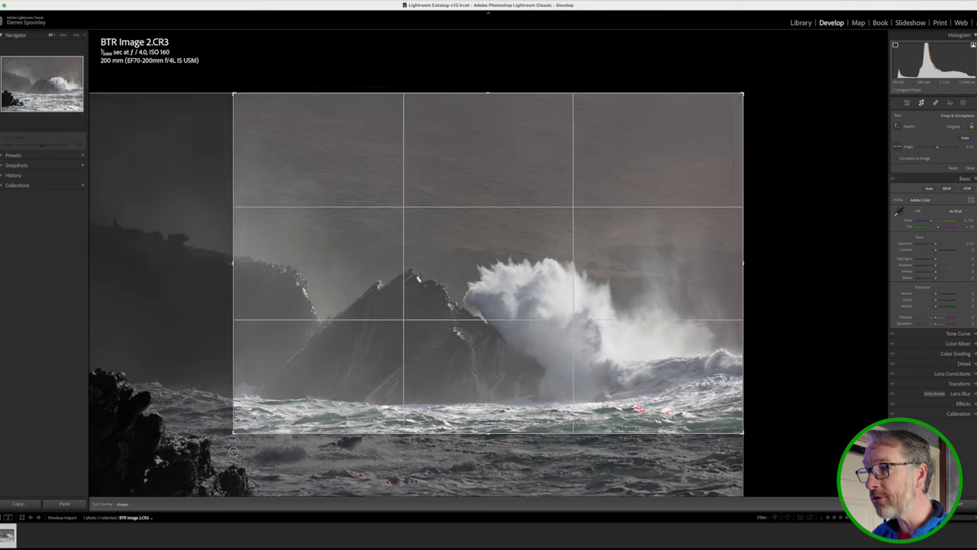
drag(419, 377, 446, 329)
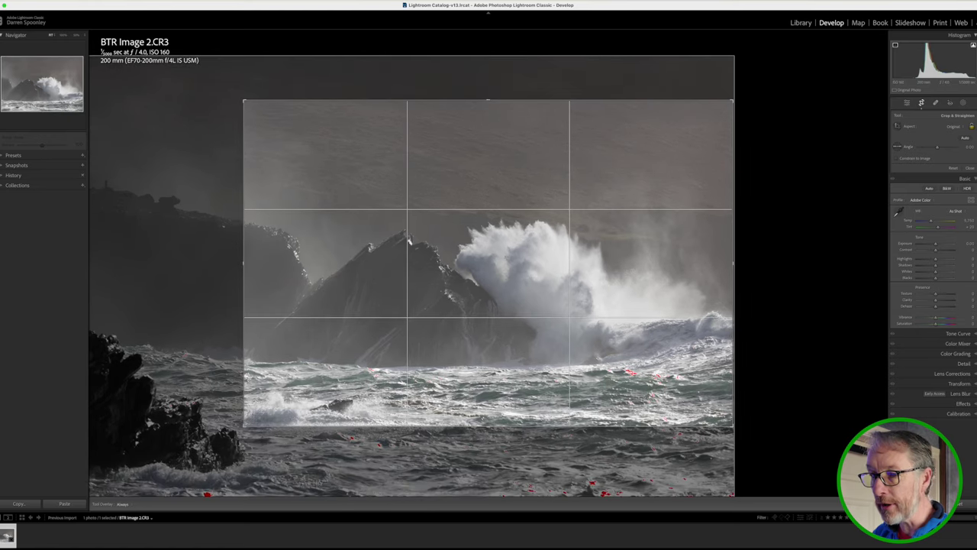
drag(243, 426, 238, 429)
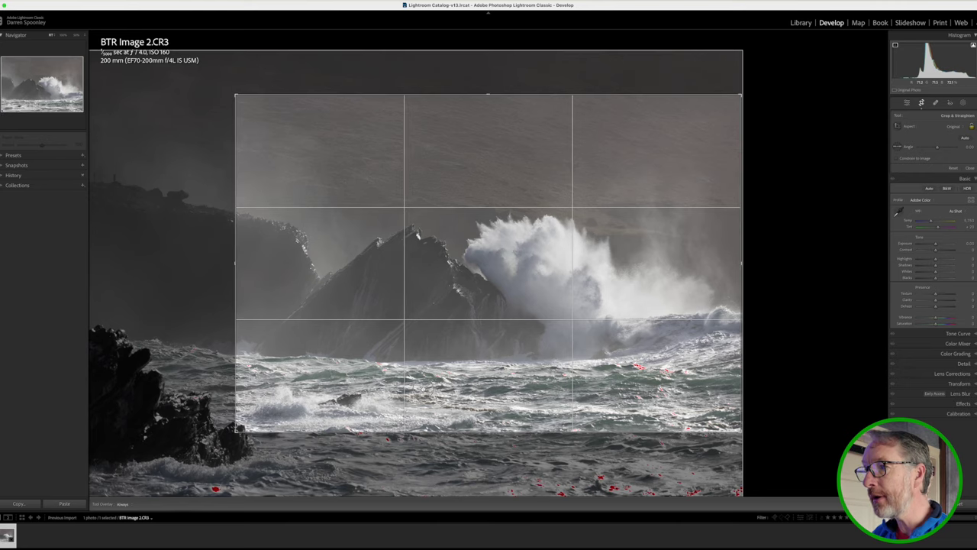
drag(238, 429, 242, 436)
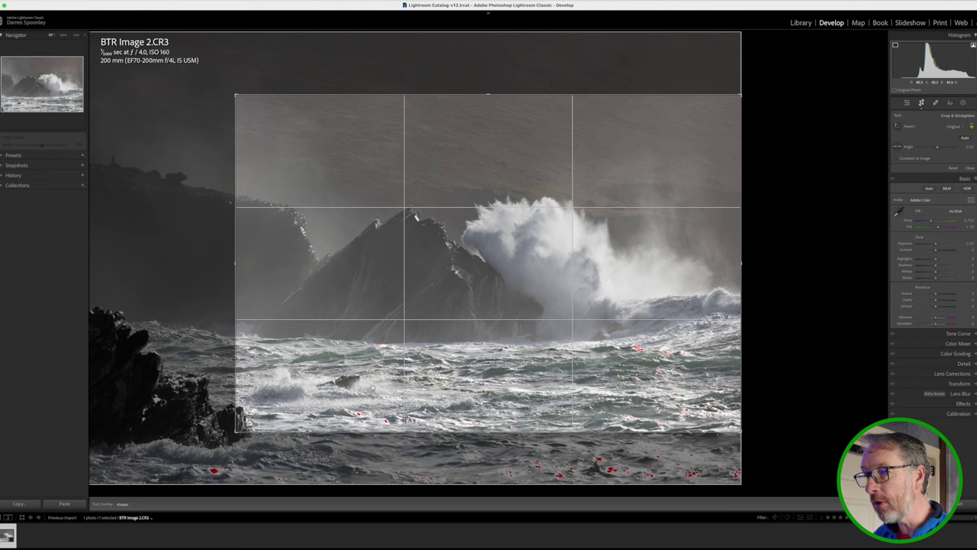
drag(427, 301, 447, 298)
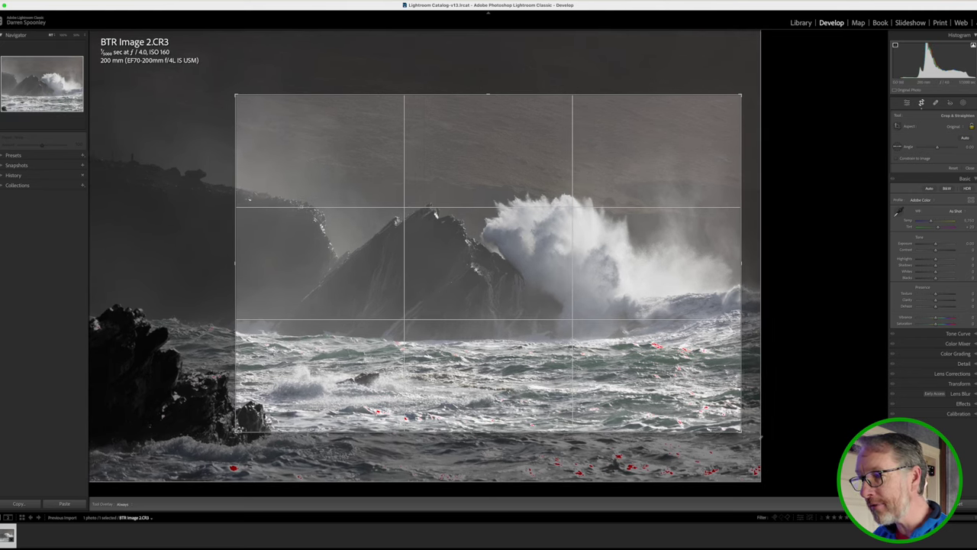
drag(741, 432, 683, 393)
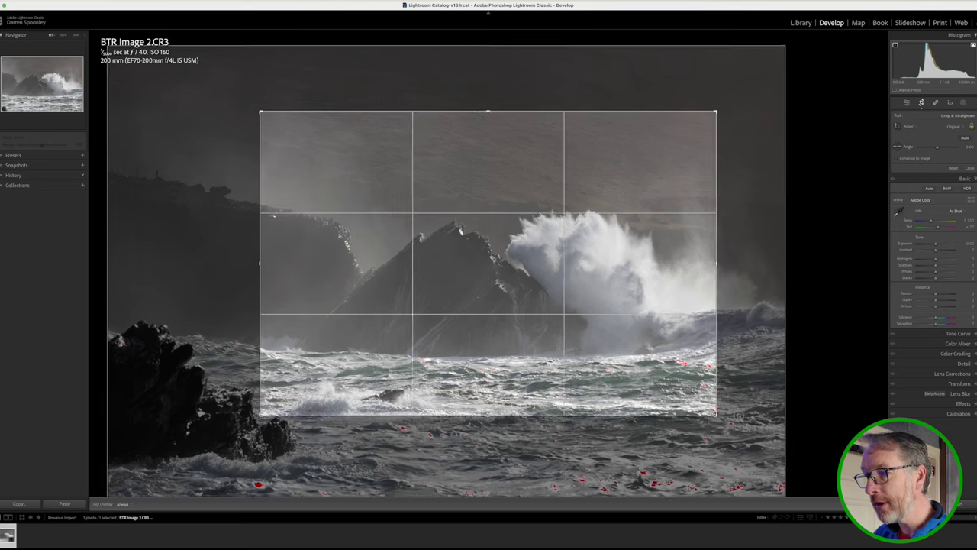
drag(739, 414, 729, 409)
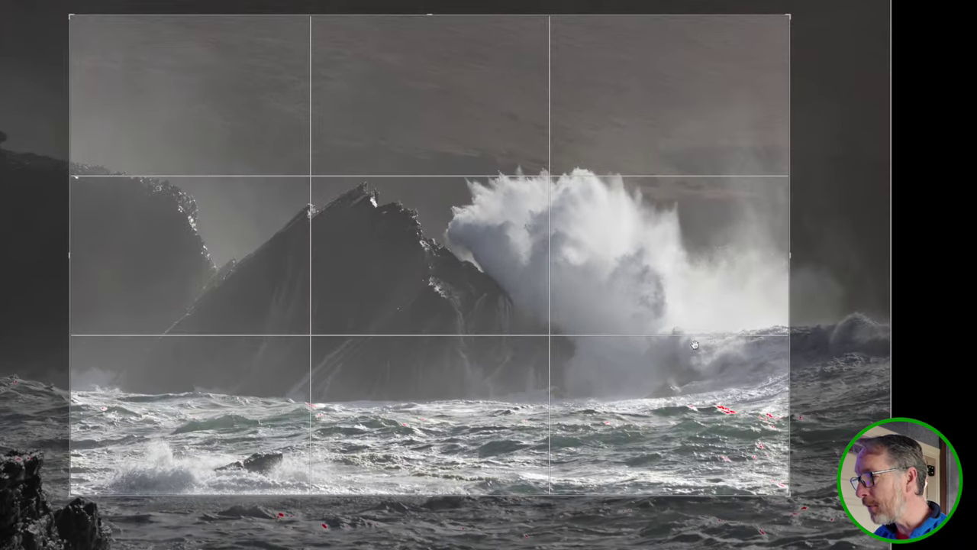
drag(655, 321, 633, 322)
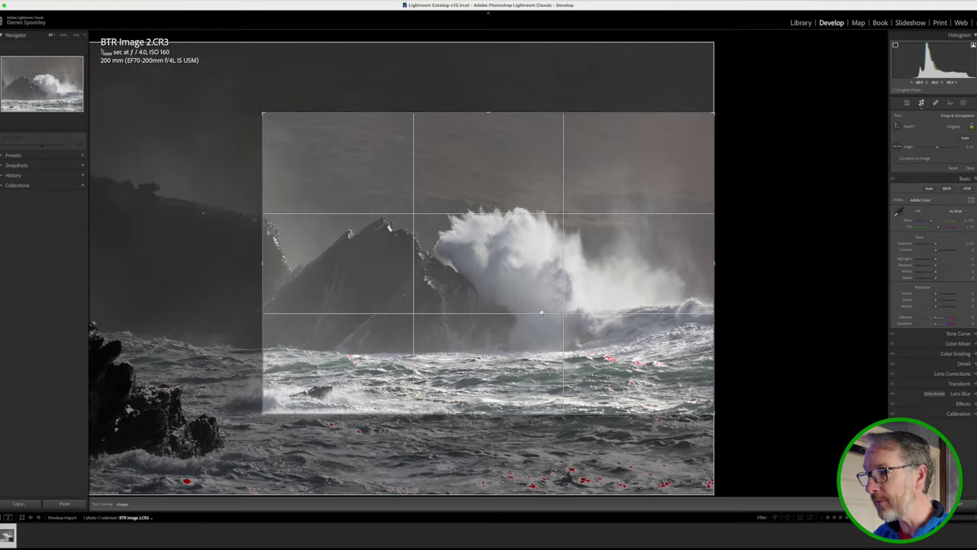
drag(425, 300, 474, 297)
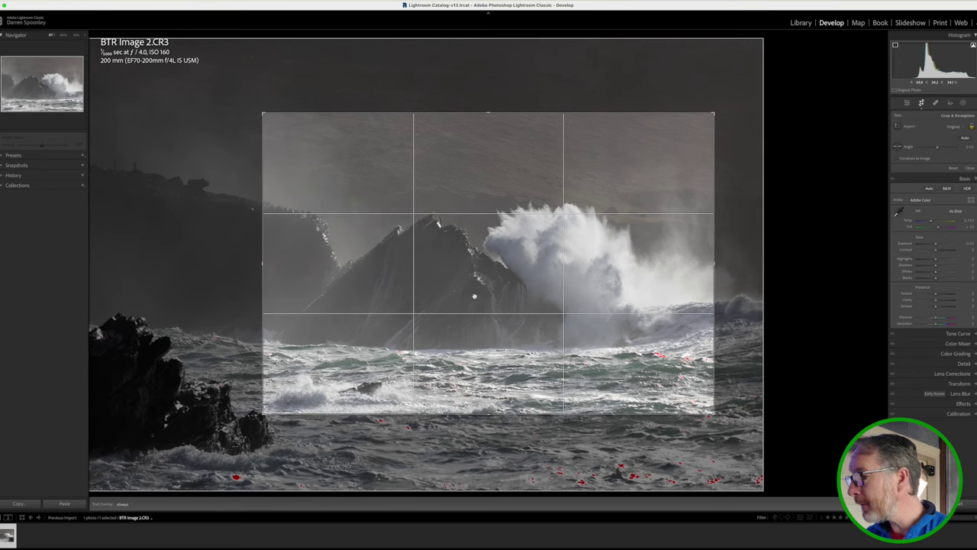
key(Return)
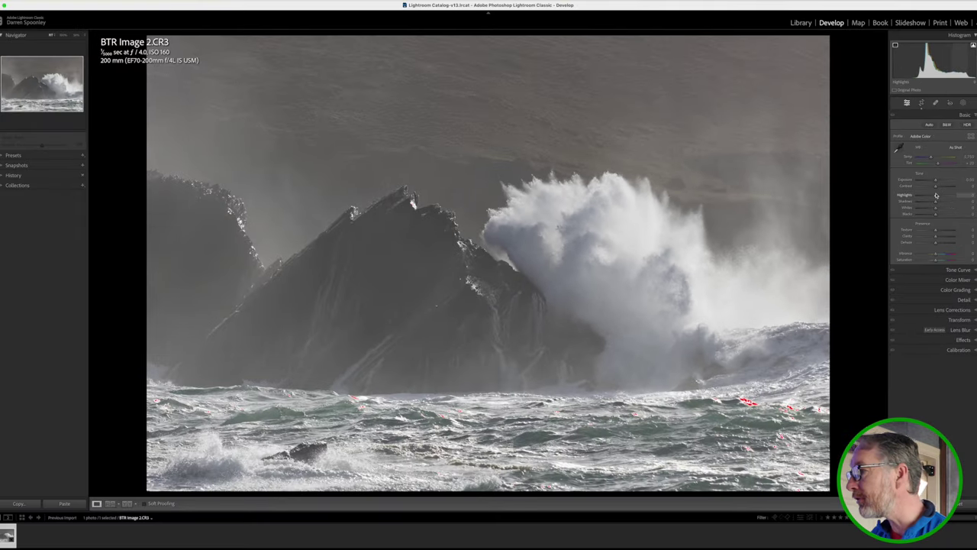
Step: Raise Exposure to about +0.13 and inspect the wave detail at 200% before returning to Fit
click(935, 181)
drag(935, 181, 935, 182)
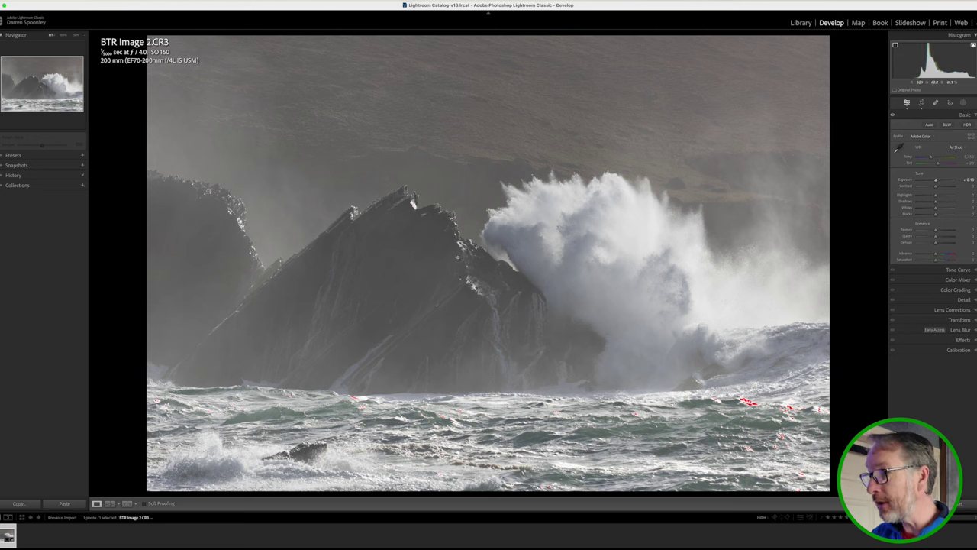
click(459, 264)
scroll(460, 263, left, 3)
scroll(460, 264, up, 5)
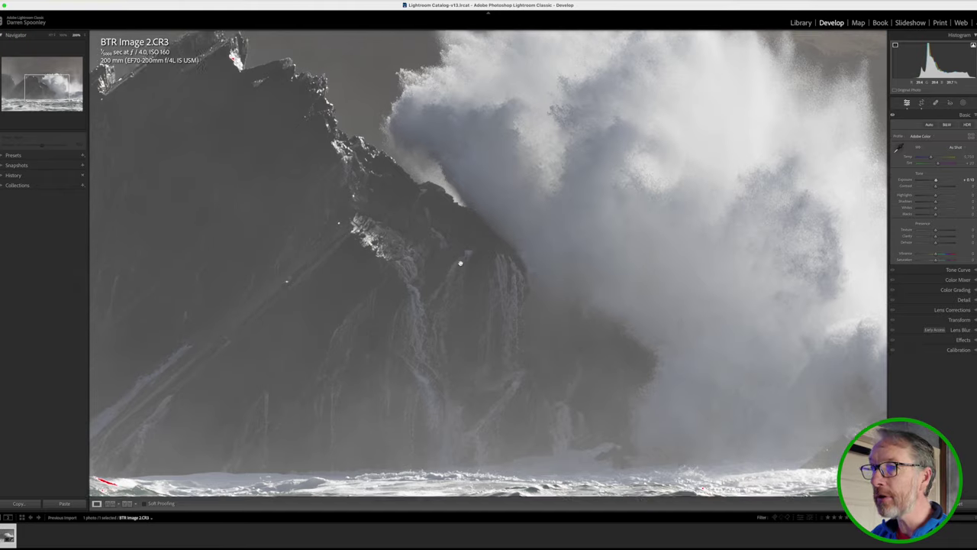
scroll(459, 263, right, 6)
scroll(460, 263, down, 1)
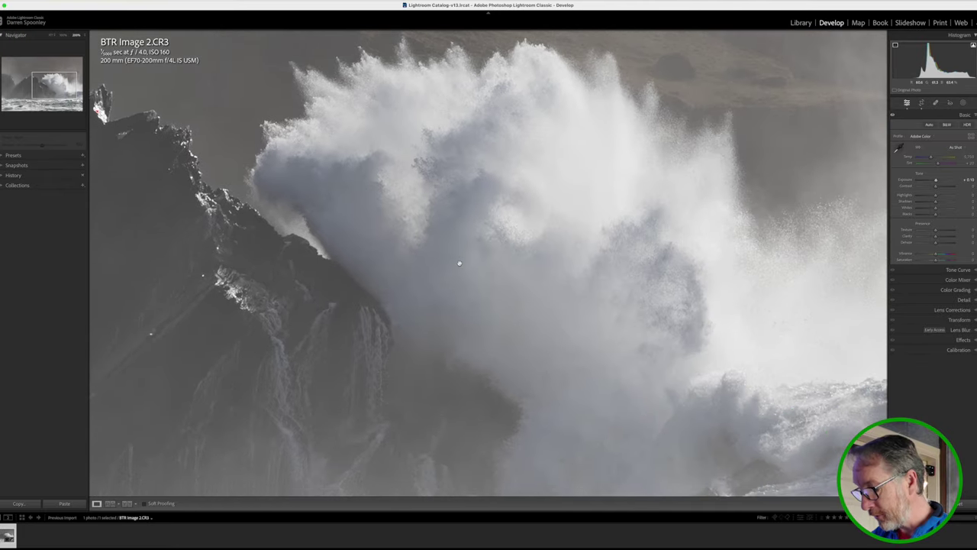
click(459, 263)
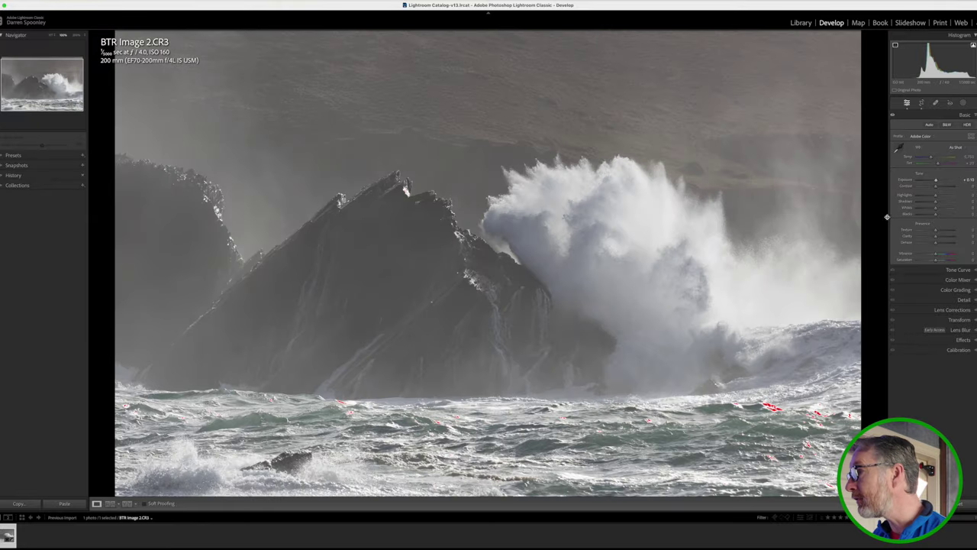
Step: Set Contrast +7, Highlights +40, Shadows +82, Blacks +30, and lift Whites slightly
click(935, 189)
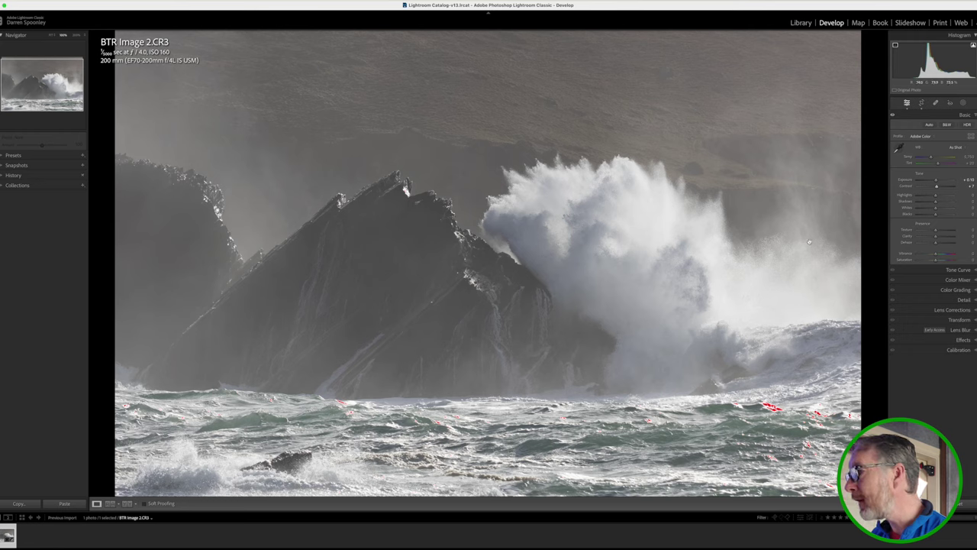
drag(935, 196, 901, 196)
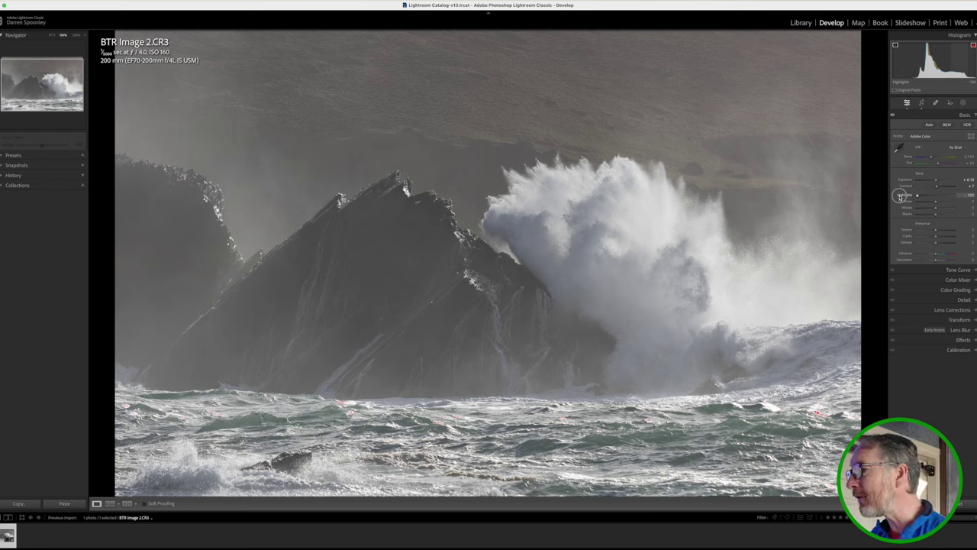
drag(901, 197, 943, 195)
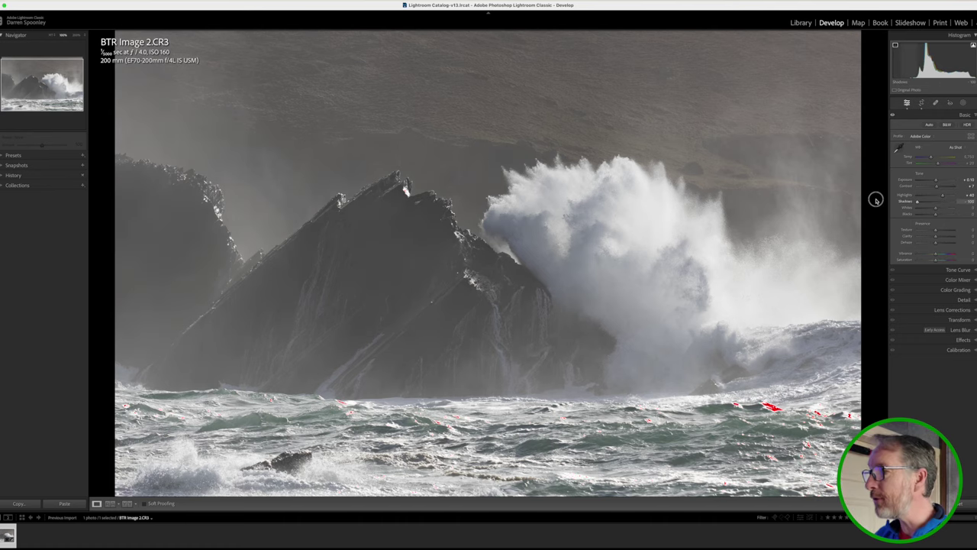
mouse_move(935, 202)
mouse_down()
mouse_move(953, 201)
mouse_move(872, 199)
mouse_move(974, 198)
mouse_move(952, 202)
mouse_up()
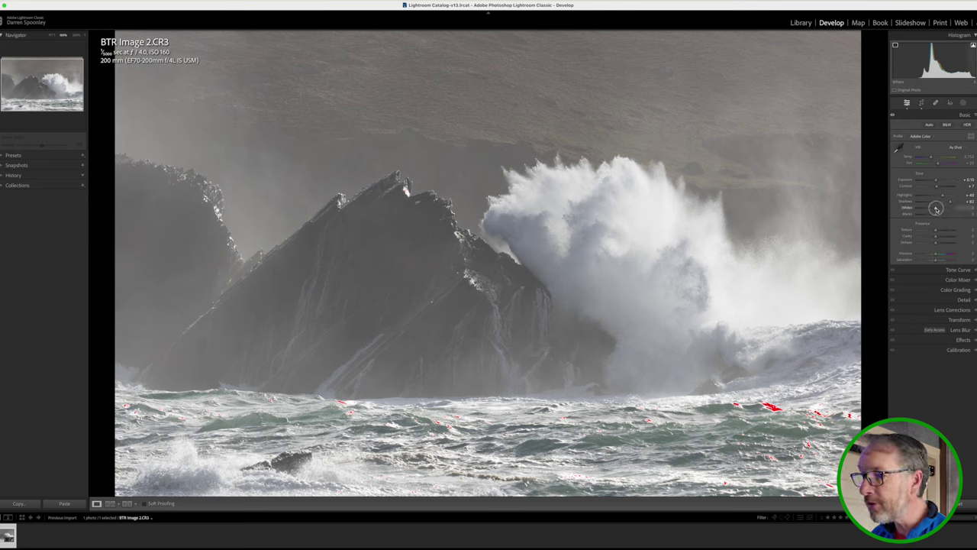
mouse_move(936, 208)
mouse_down()
mouse_move(945, 207)
mouse_move(936, 208)
mouse_up()
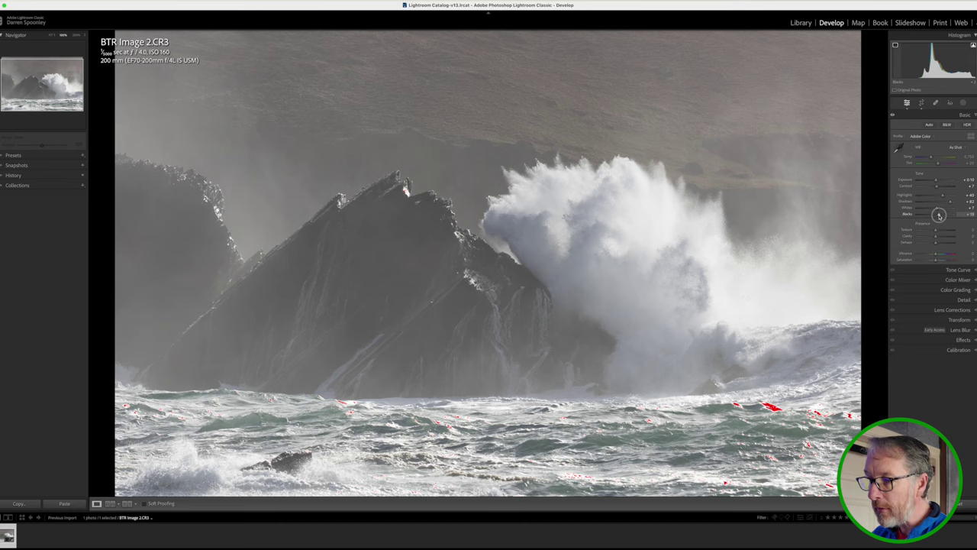
drag(938, 216, 939, 216)
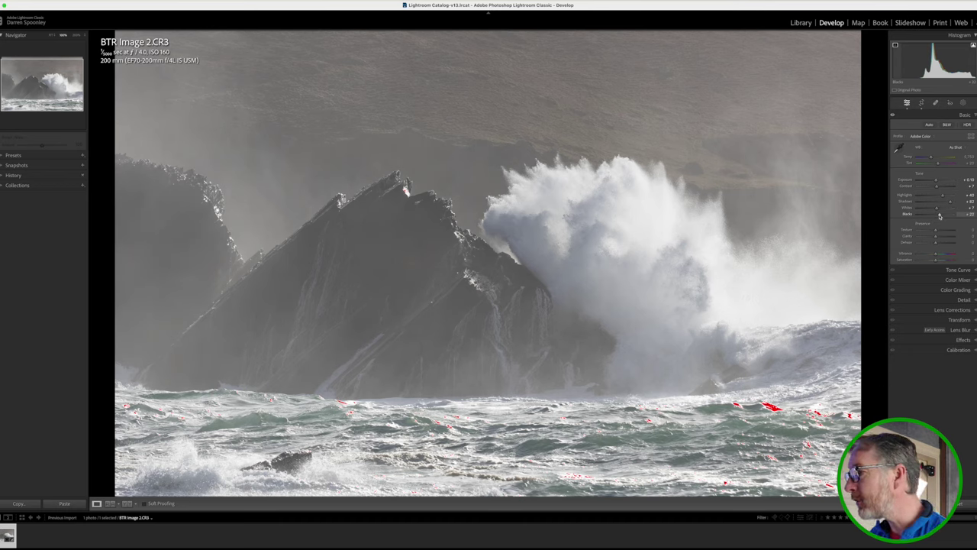
drag(939, 216, 941, 216)
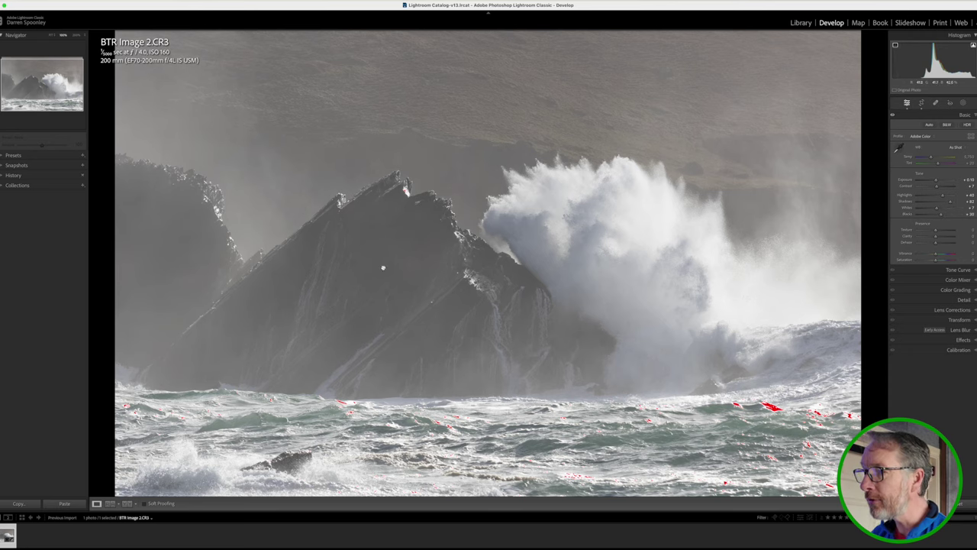
Step: Add Clarity and push Dehaze to about +54 to clear the seascape's haze
key(ctrl+z)
key(ctrl+z)
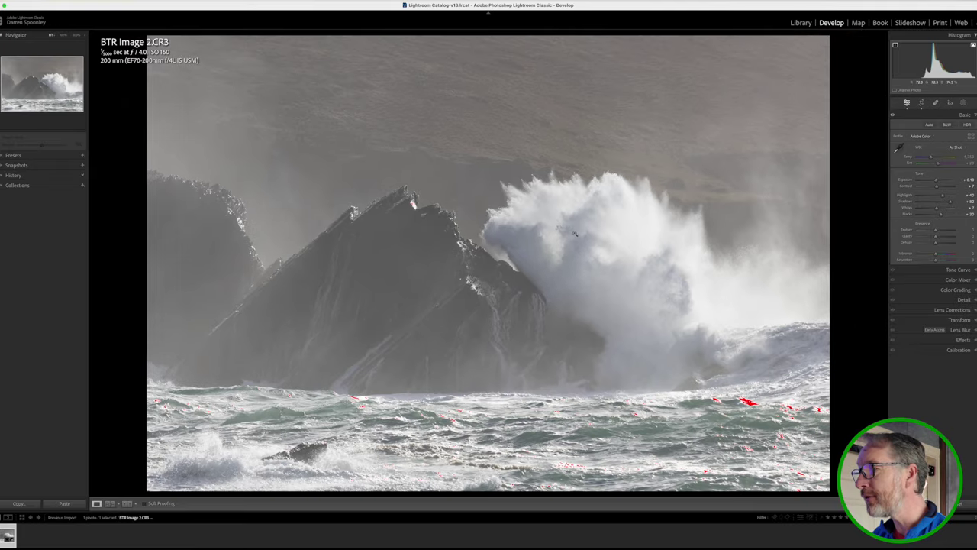
key(ctrl+z)
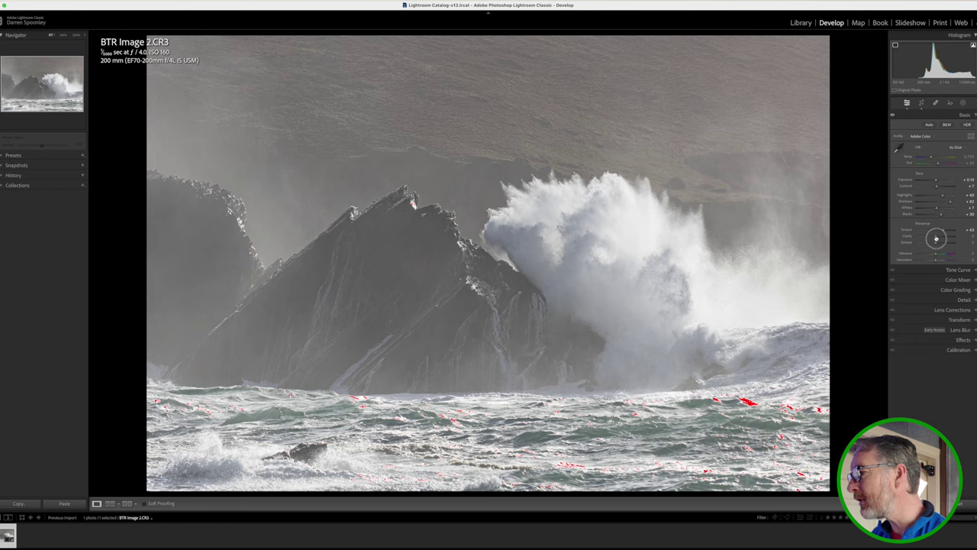
drag(935, 239, 936, 239)
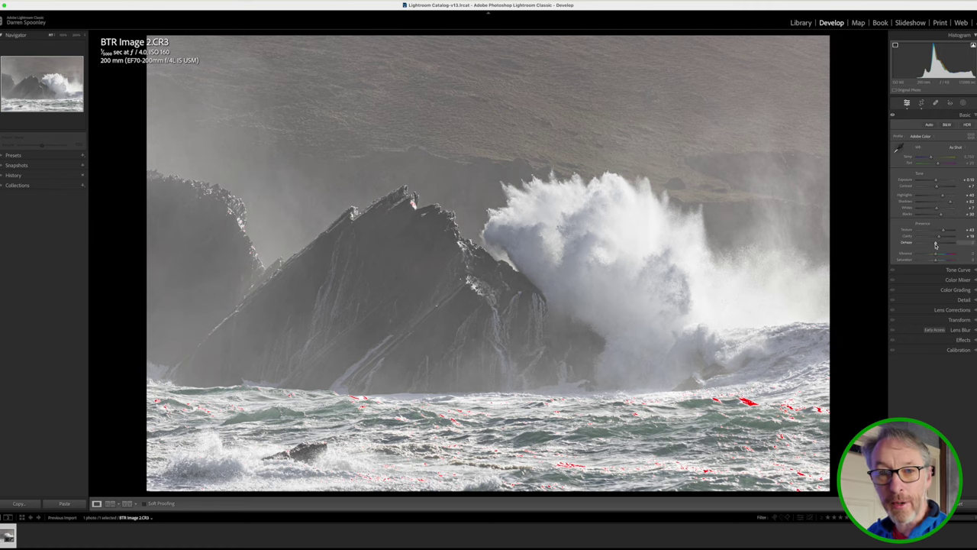
drag(936, 243, 935, 243)
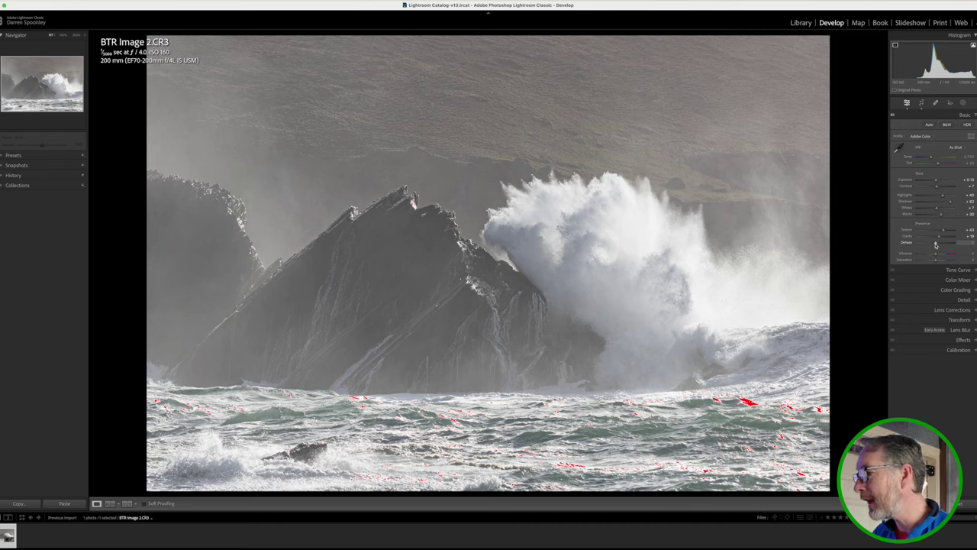
drag(936, 244, 942, 243)
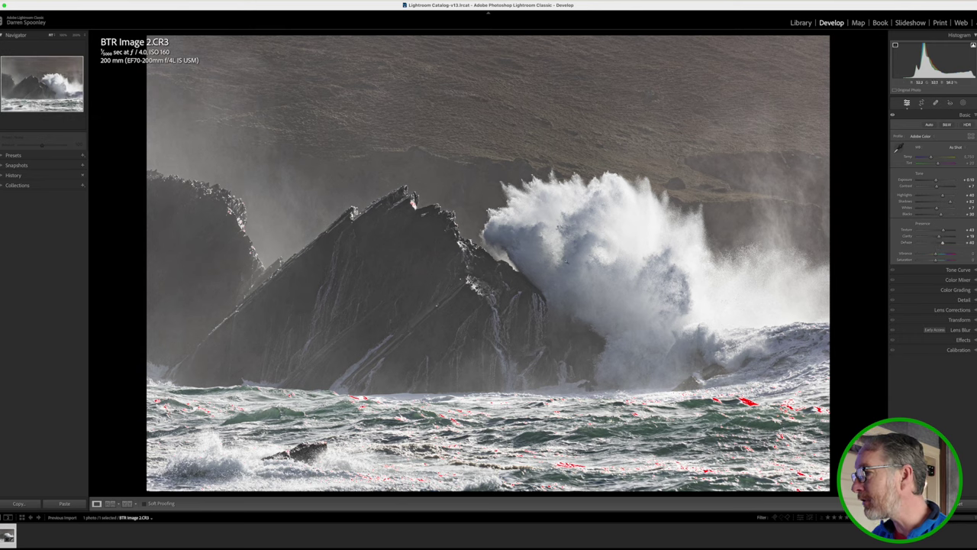
click(944, 244)
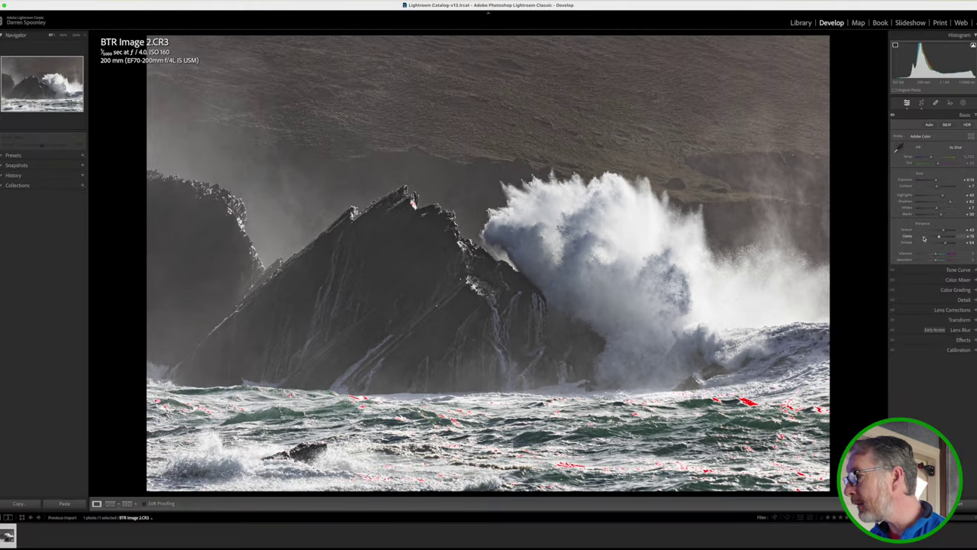
Step: Raise Vibrance to about +20 and set Saturation to about +8
click(941, 254)
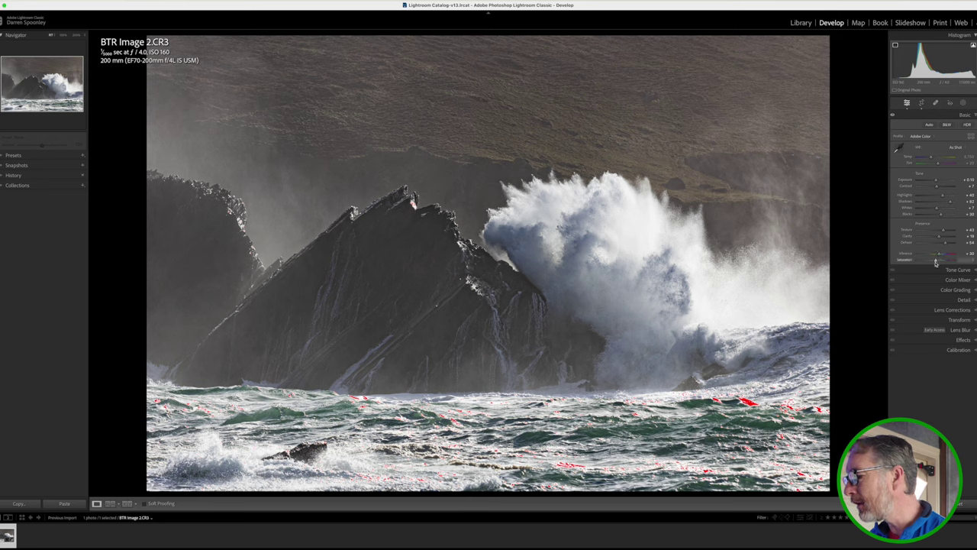
click(934, 262)
drag(935, 261, 938, 262)
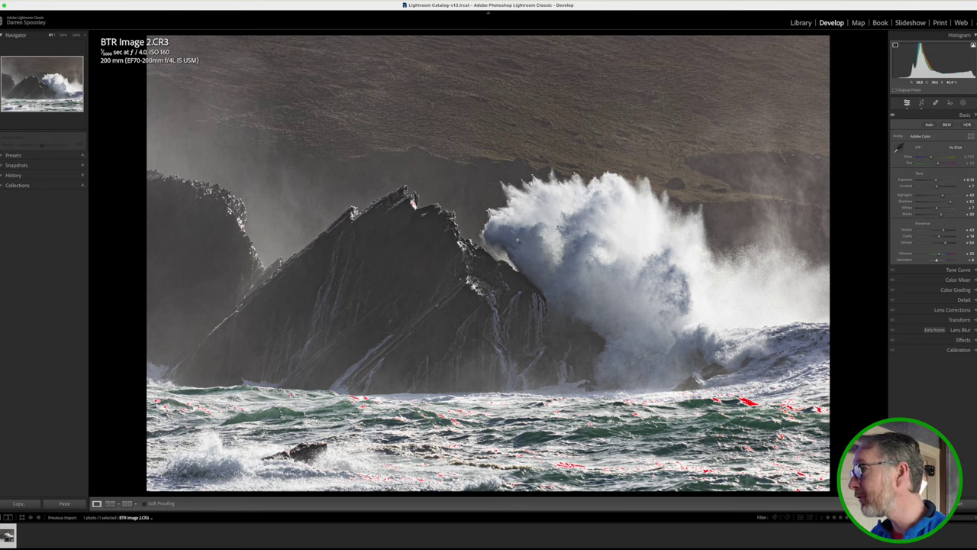
Step: Draw a radial gradient ellipse over the sea stack and wave, then fine-tune its position
click(963, 103)
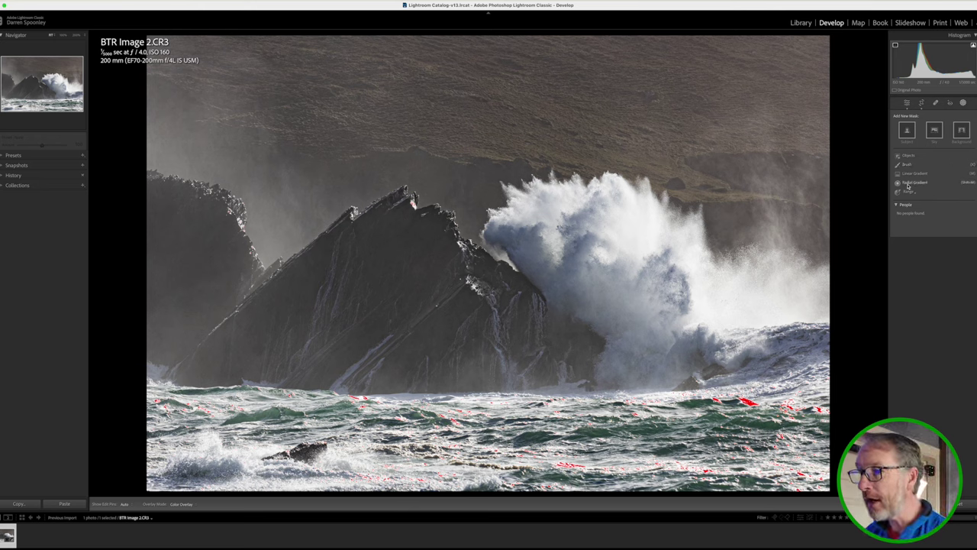
click(907, 184)
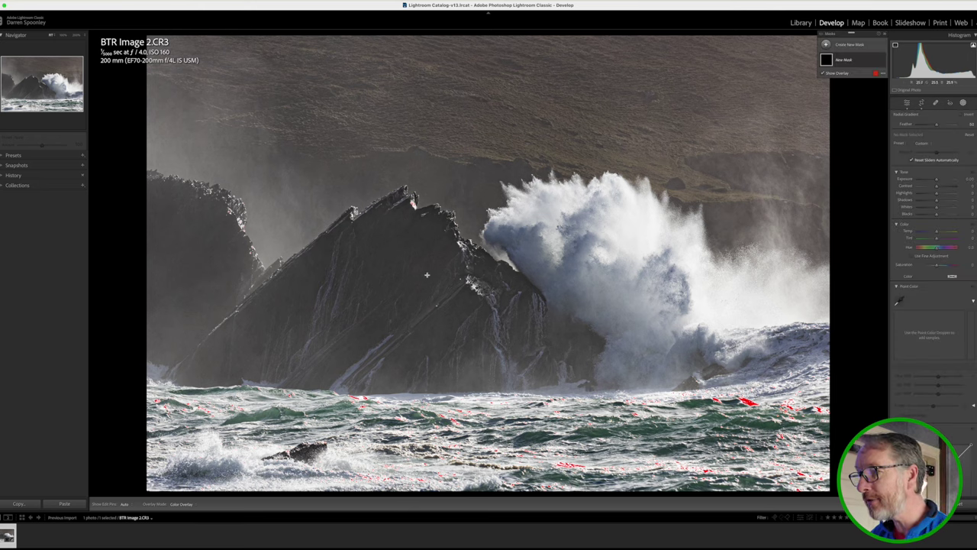
drag(431, 272, 624, 342)
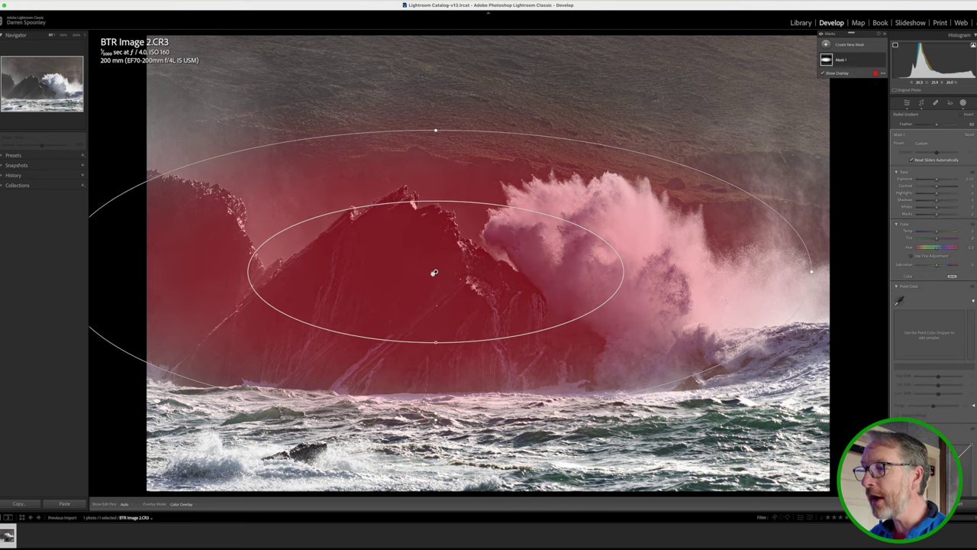
drag(434, 272, 499, 286)
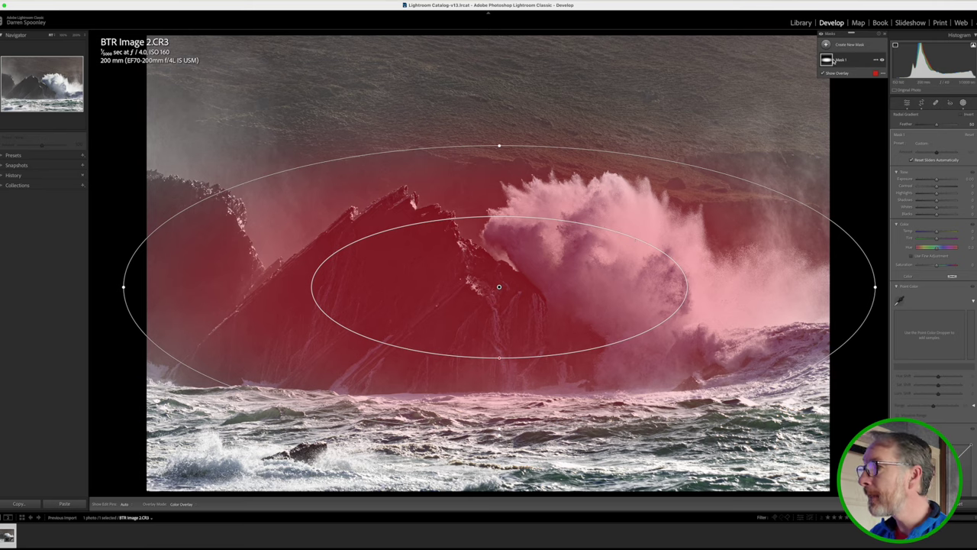
click(881, 61)
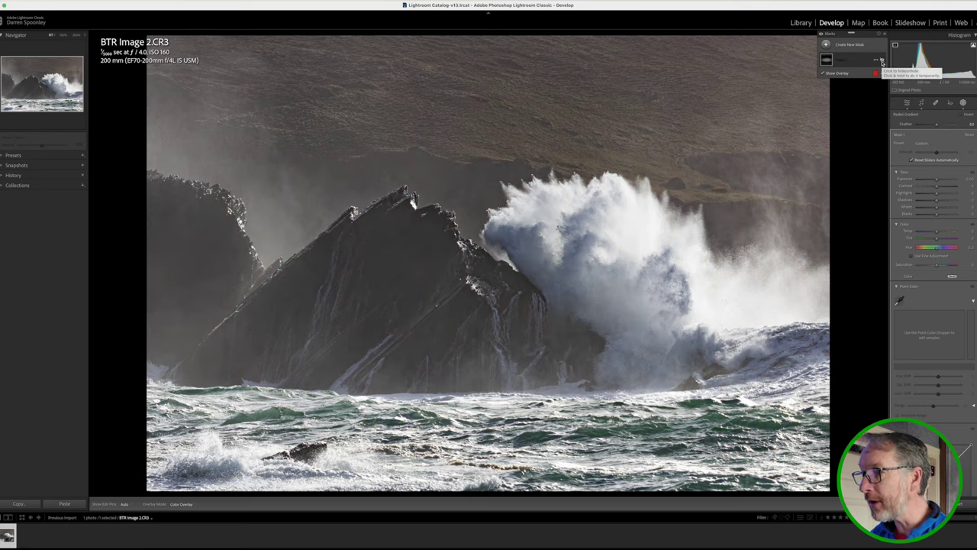
click(882, 61)
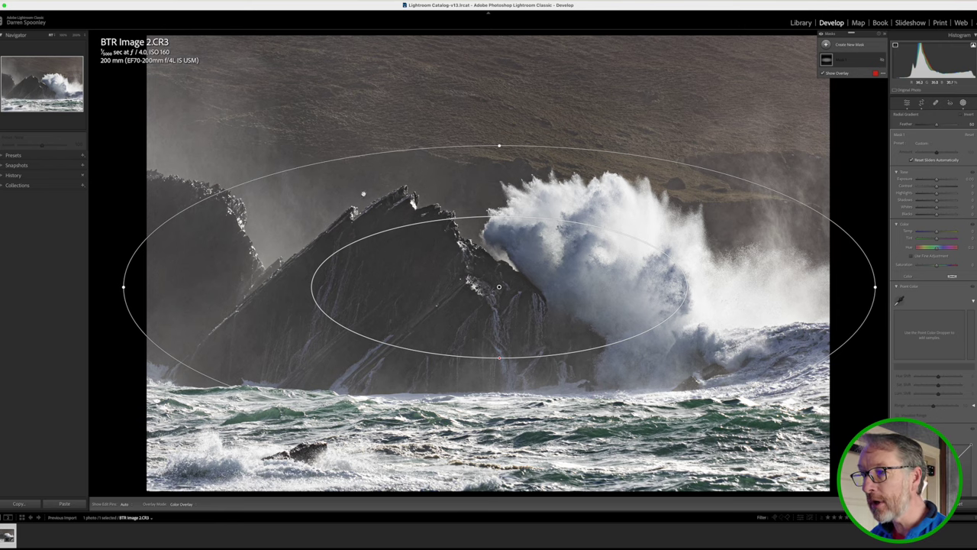
drag(499, 285, 499, 291)
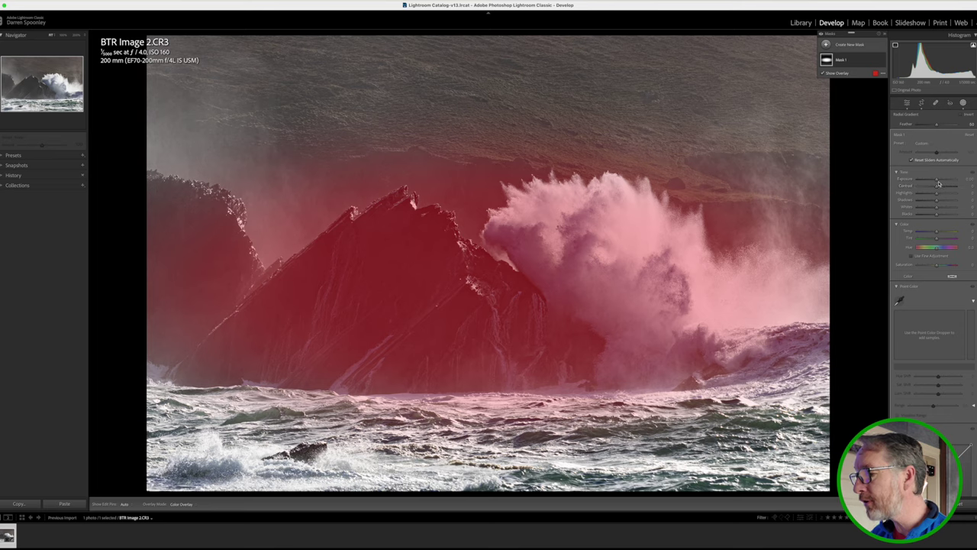
Step: Set the radial mask's Exposure to about −1.82 and invert it to darken the surroundings
drag(938, 183, 929, 180)
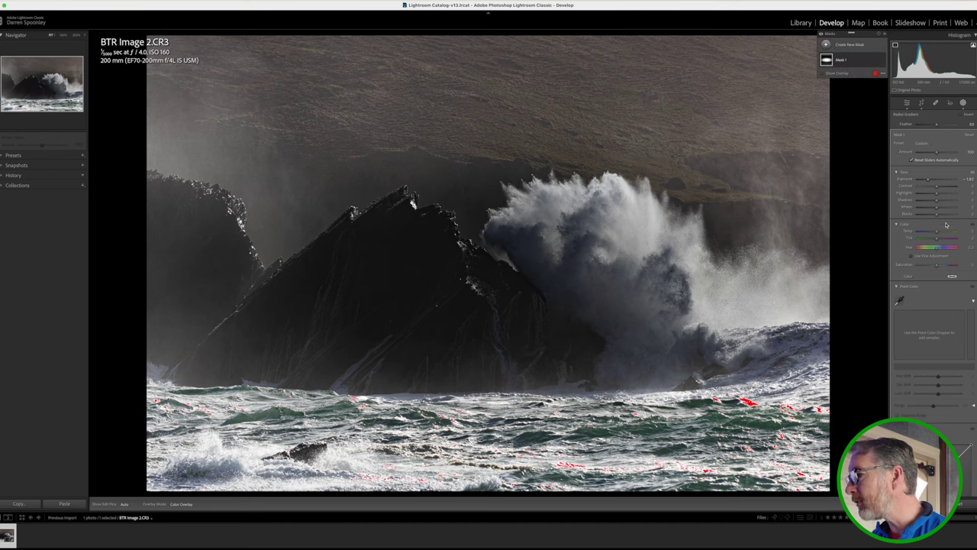
scroll(934, 229, down, 1)
scroll(935, 229, down, 2)
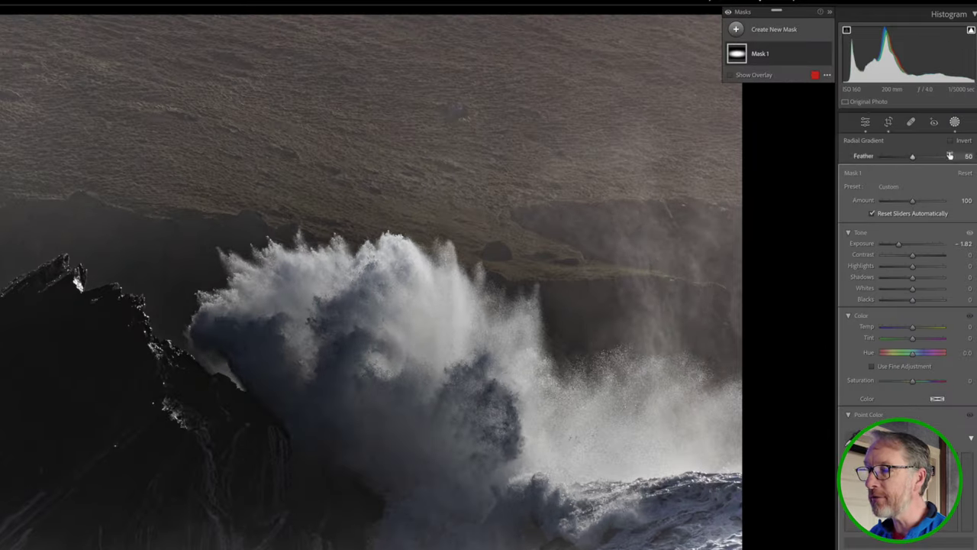
click(950, 141)
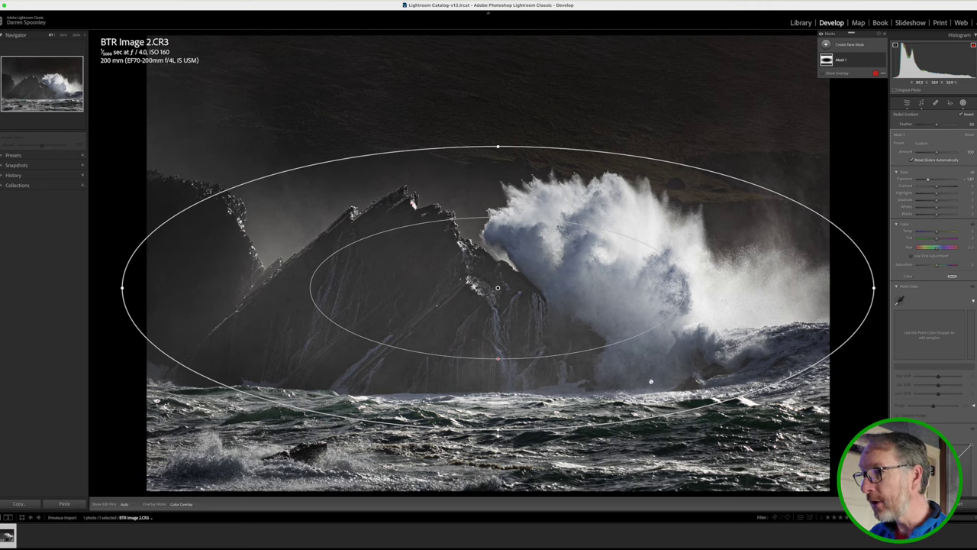
key(l)
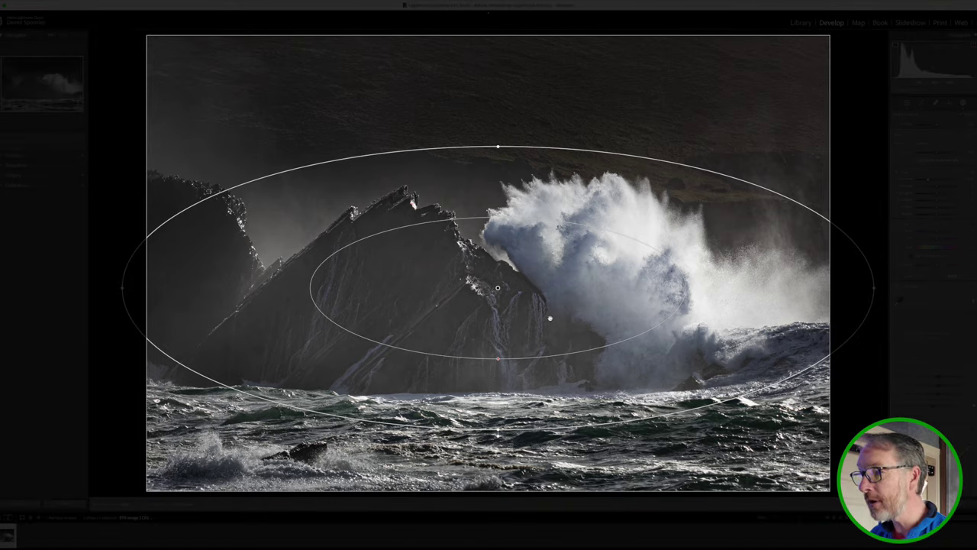
key(h)
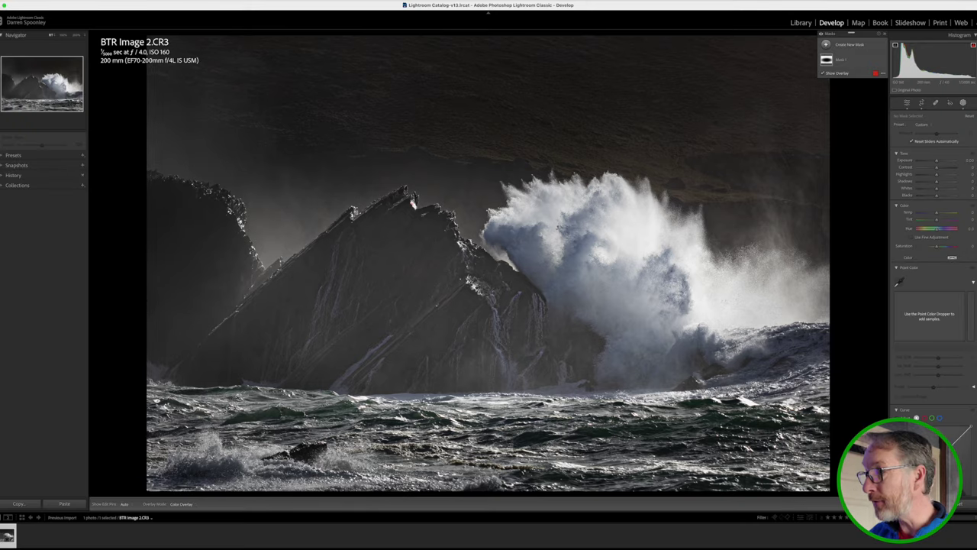
key(backslash)
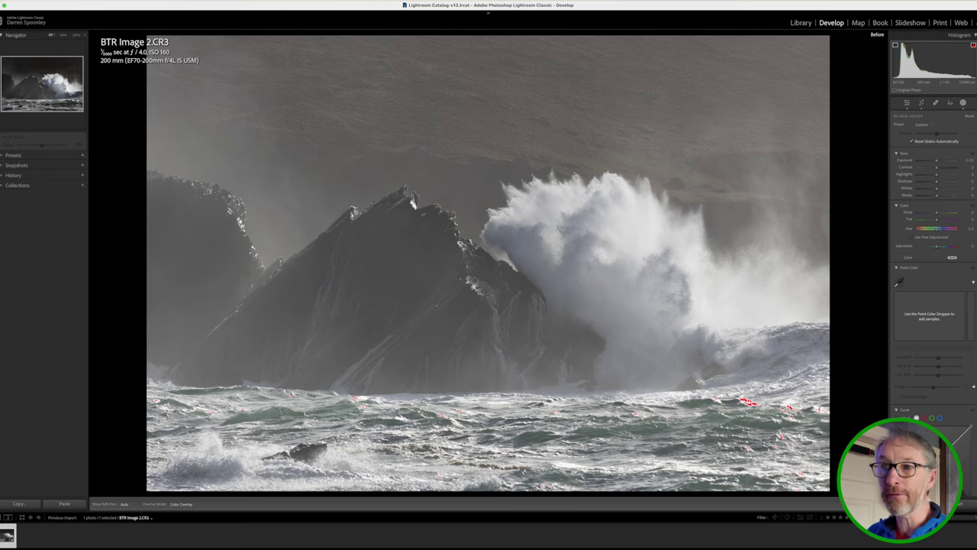
key(backslash)
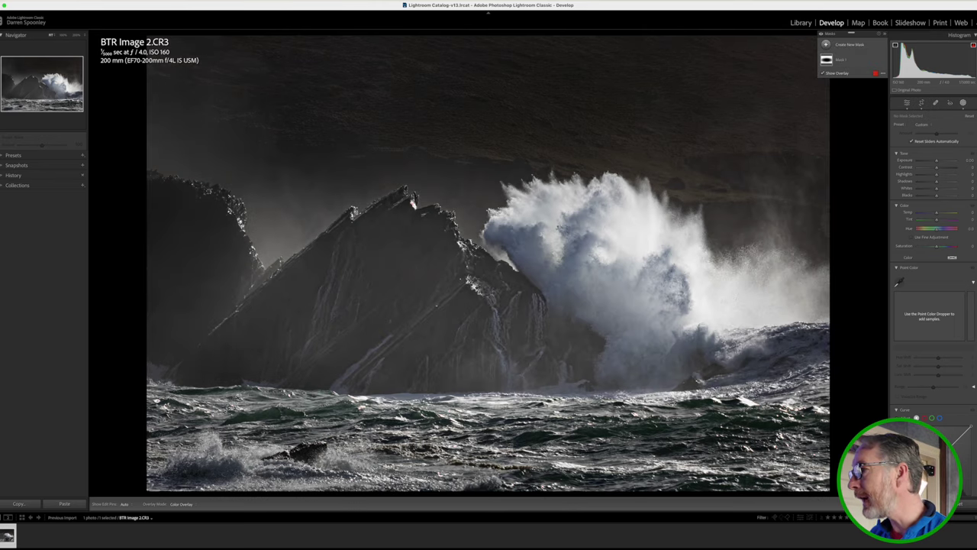
Step: Launch Denoise from the Detail panel and inspect the wave spray in the amount-50 preview
click(907, 103)
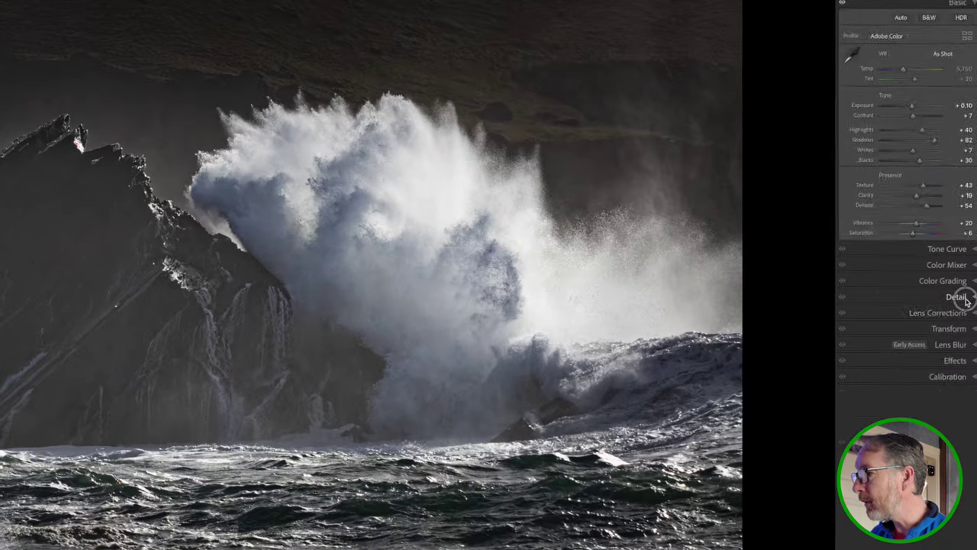
click(963, 299)
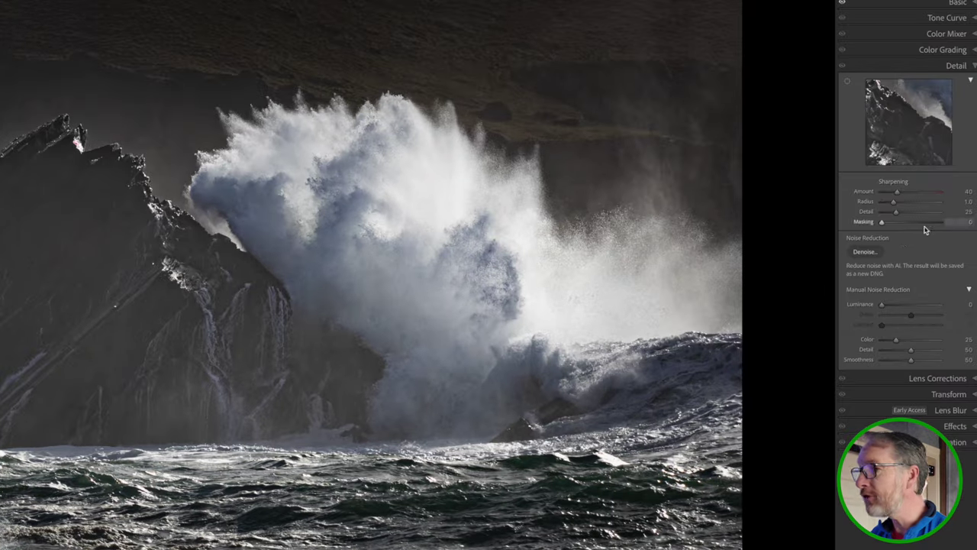
click(864, 251)
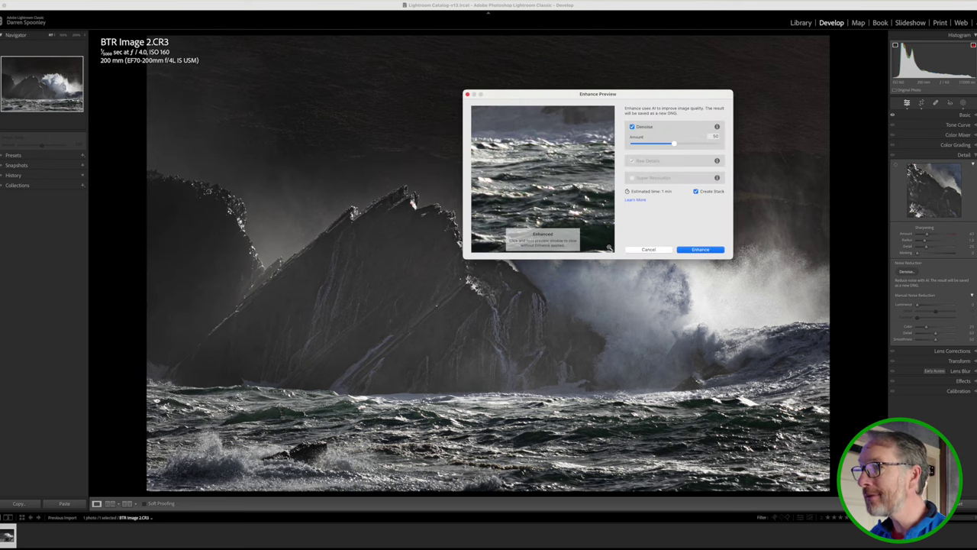
mouse_move(555, 175)
mouse_down()
mouse_move(548, 155)
mouse_move(521, 172)
mouse_up()
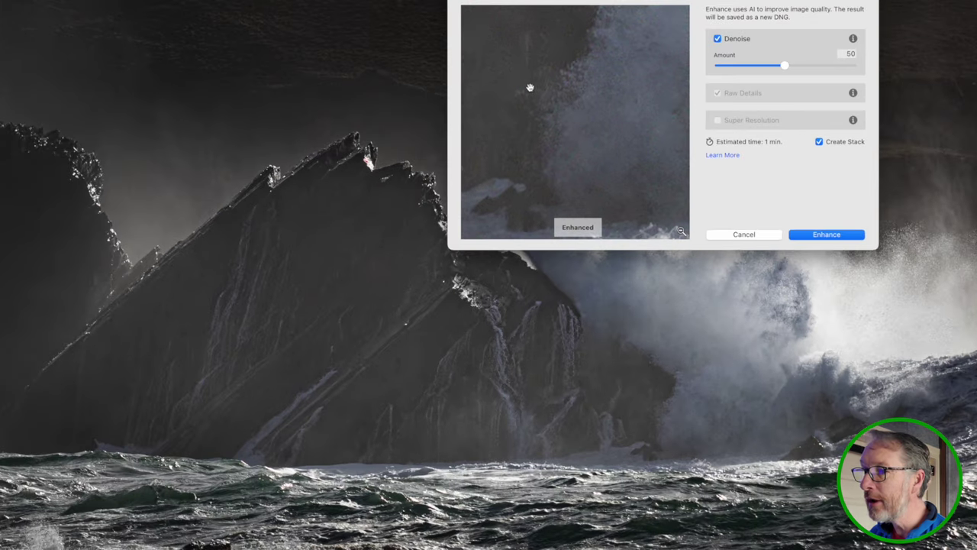
drag(532, 88, 595, 125)
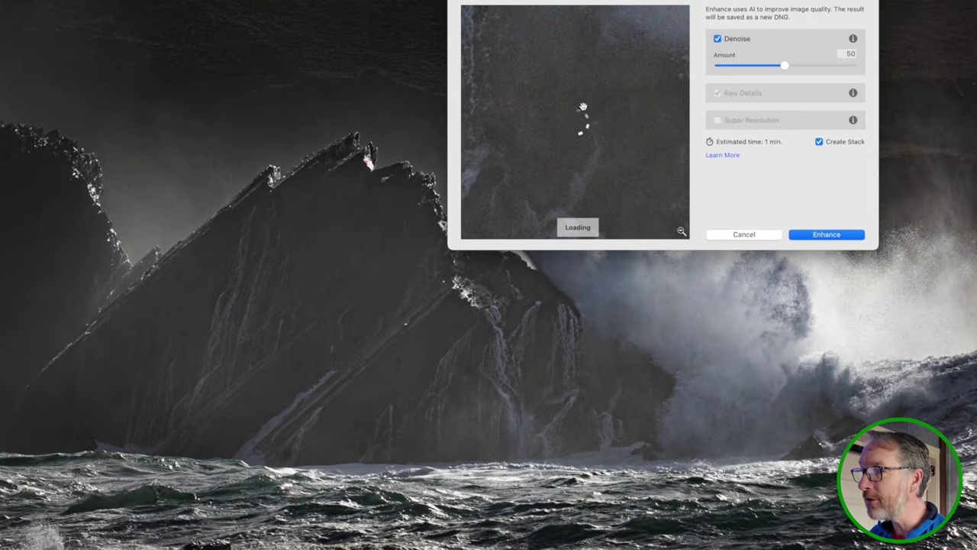
drag(619, 109, 526, 181)
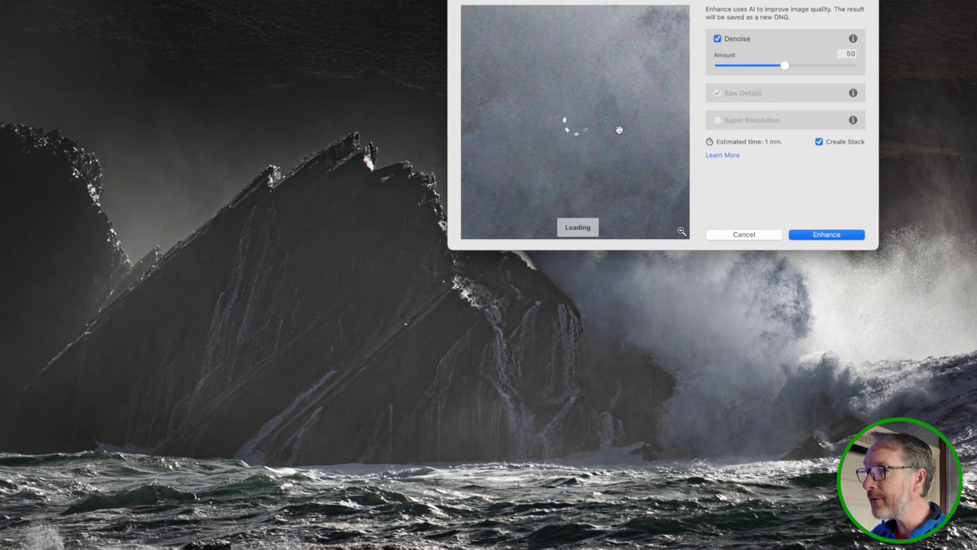
mouse_move(640, 174)
mouse_down()
mouse_move(541, 146)
mouse_move(619, 127)
mouse_move(558, 72)
mouse_move(639, 142)
mouse_move(584, 102)
mouse_move(554, 153)
mouse_up()
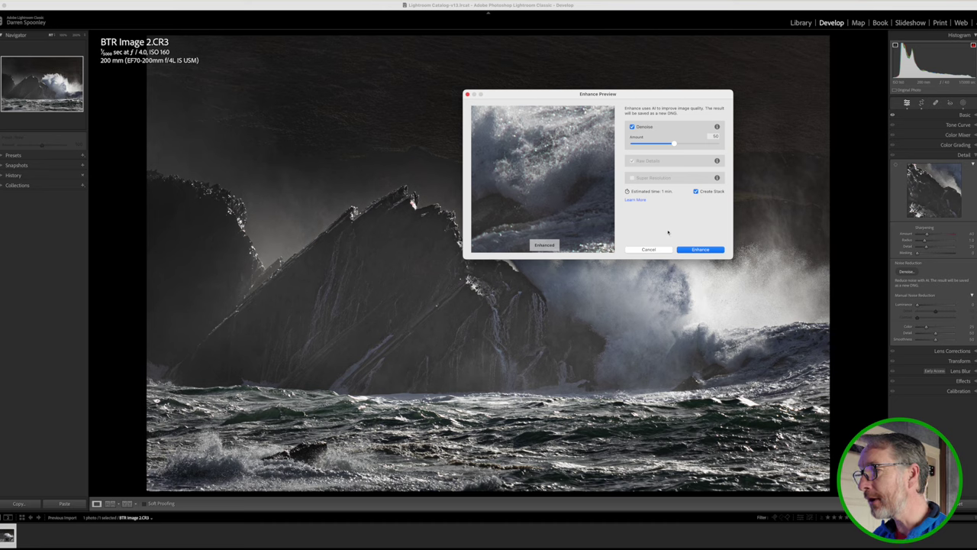
Step: Run Enhance to create the denoised DNG of BTR Image 2.CR3
click(687, 248)
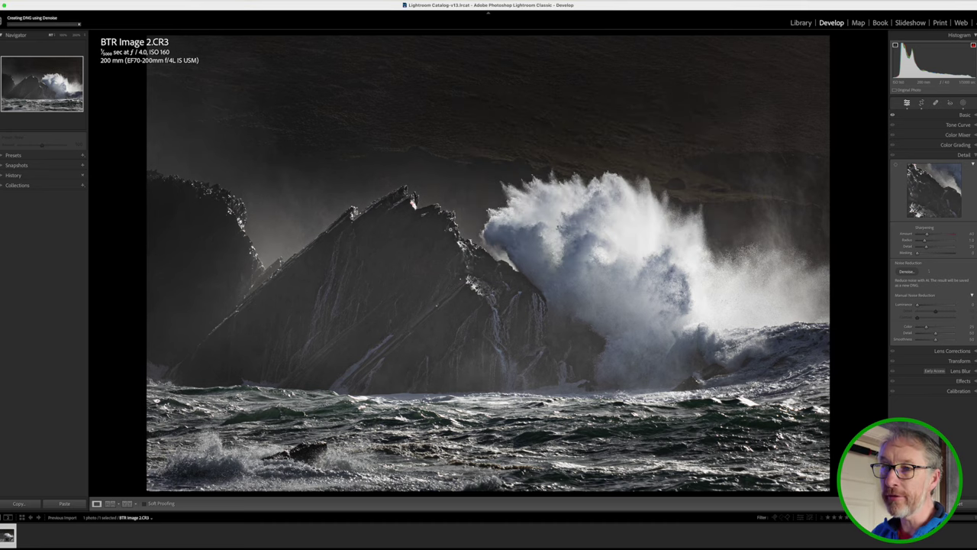